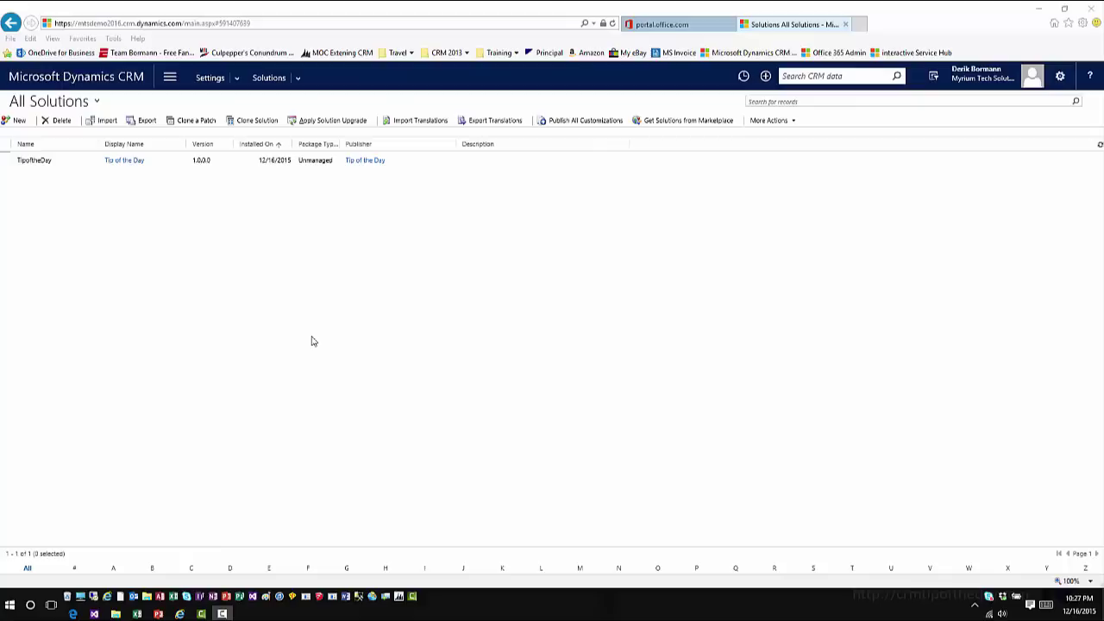
# Open the TipoftheDay solution's Entities and start adding existing entities.
pyautogui.click(76, 163)
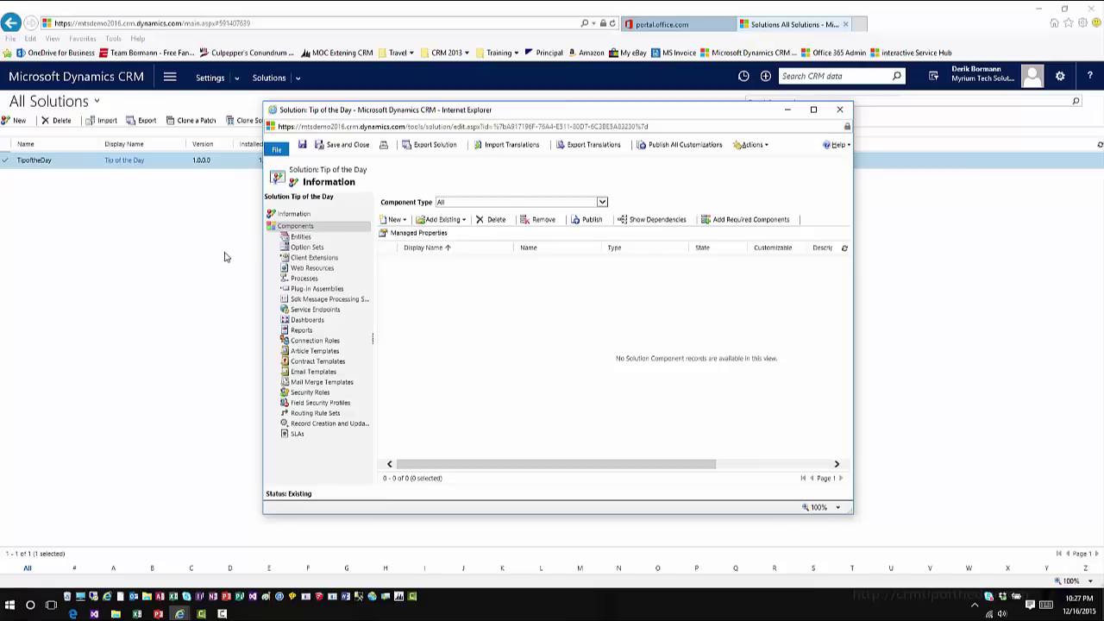
pyautogui.click(300, 239)
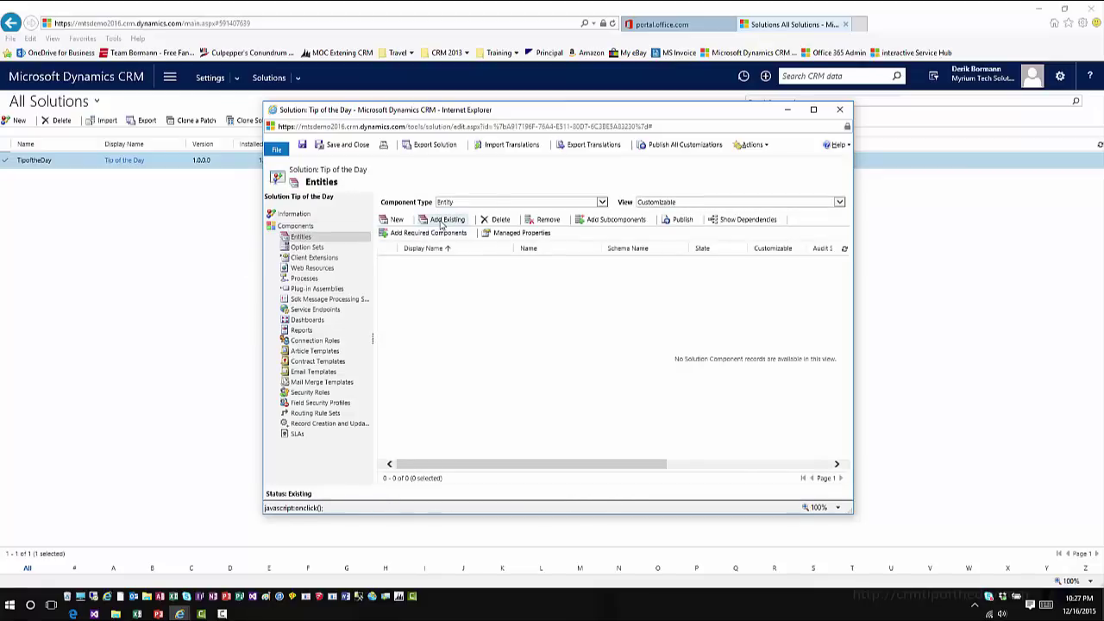
pyautogui.click(441, 220)
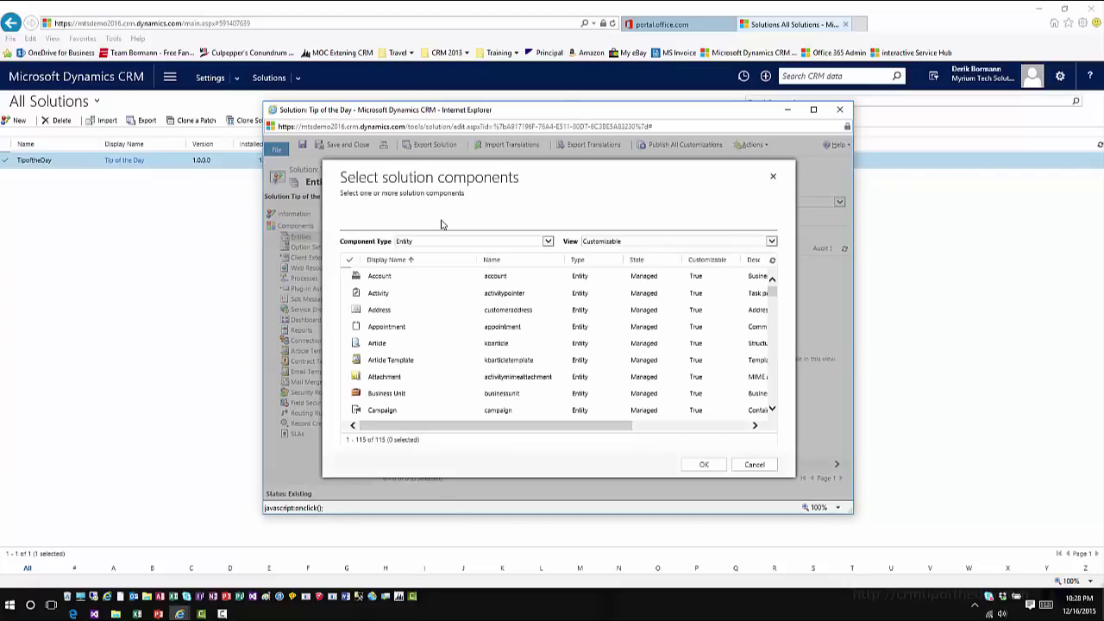
# Check the Account and Contact entities in the Select solution components list.
pyautogui.click(346, 277)
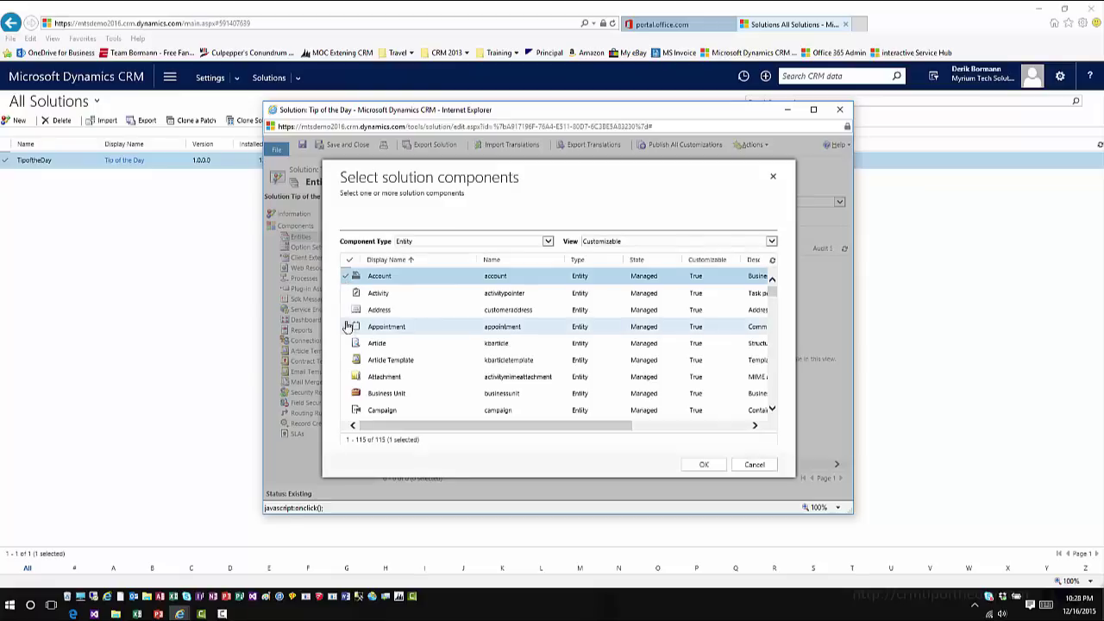
pyautogui.scroll(-3, 349, 326)
pyautogui.scroll(-6, 349, 324)
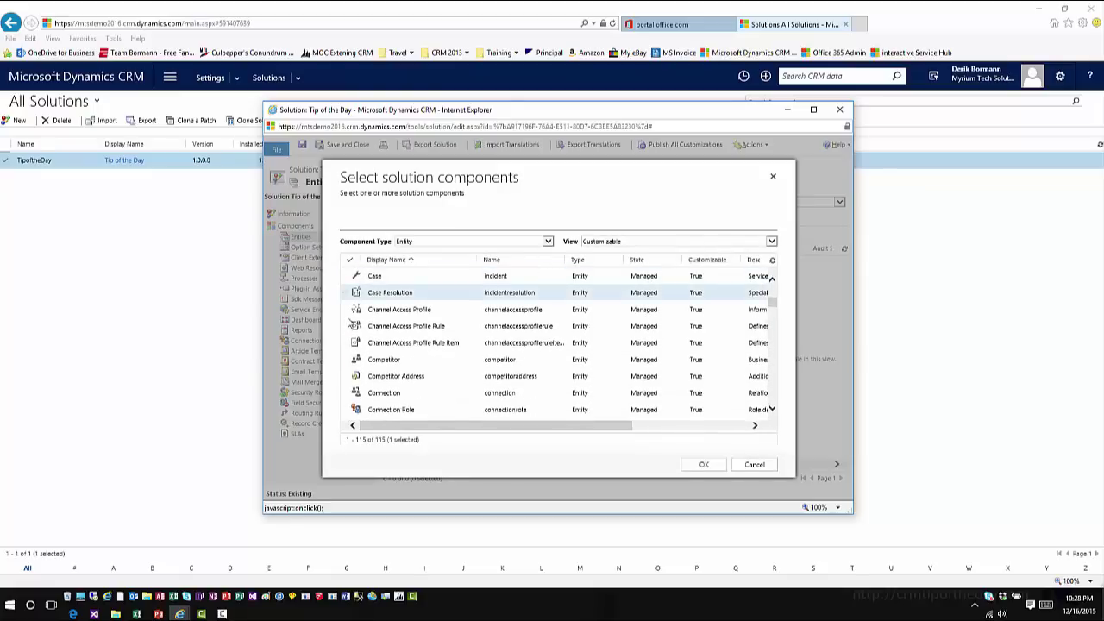
pyautogui.click(345, 335)
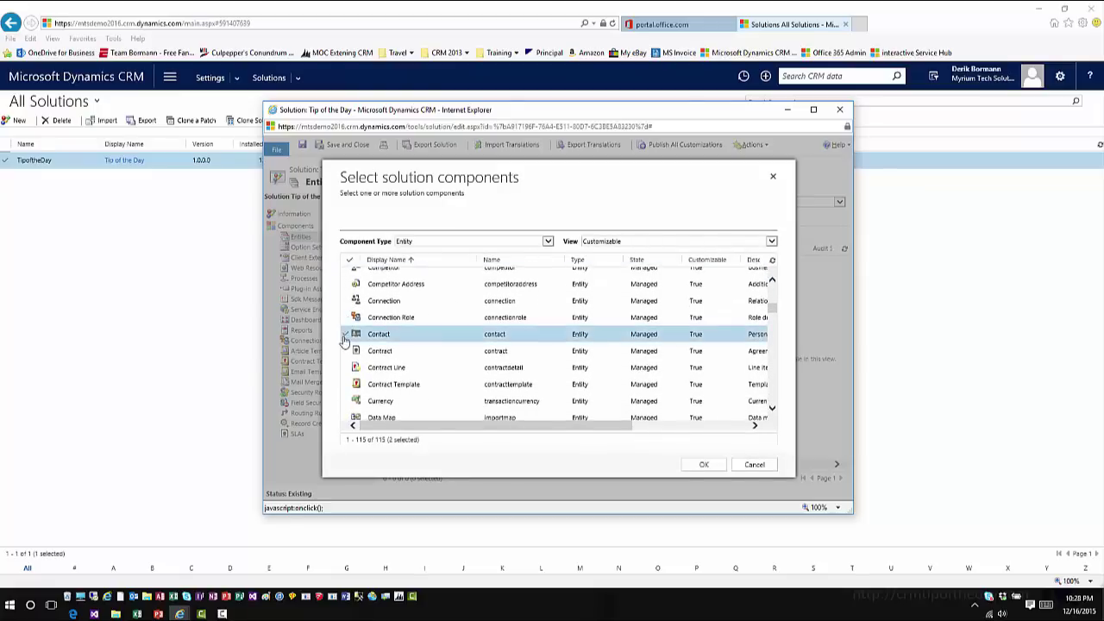
# Confirm Account and Contact, then review Account's Views, Charts and Fields tabs.
pyautogui.click(706, 464)
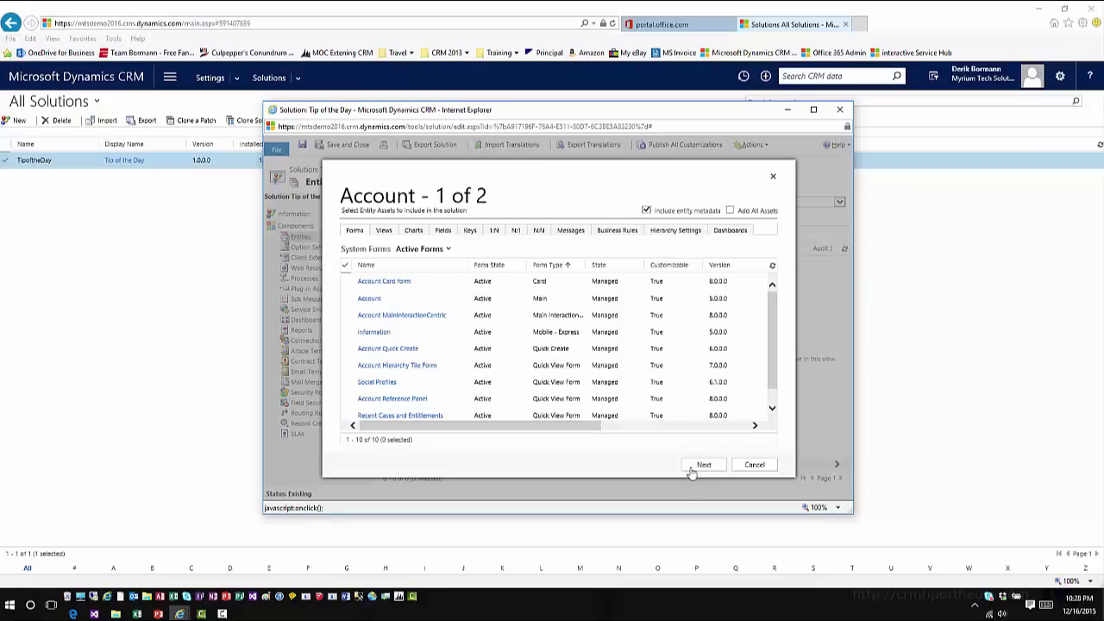
pyautogui.click(384, 233)
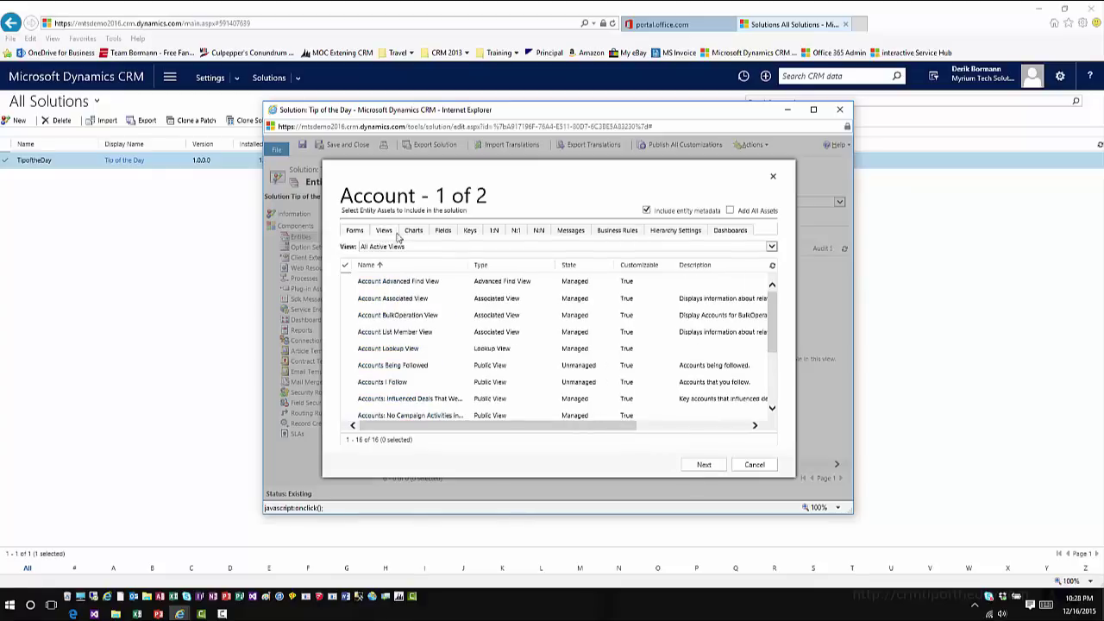
pyautogui.click(414, 233)
pyautogui.click(355, 235)
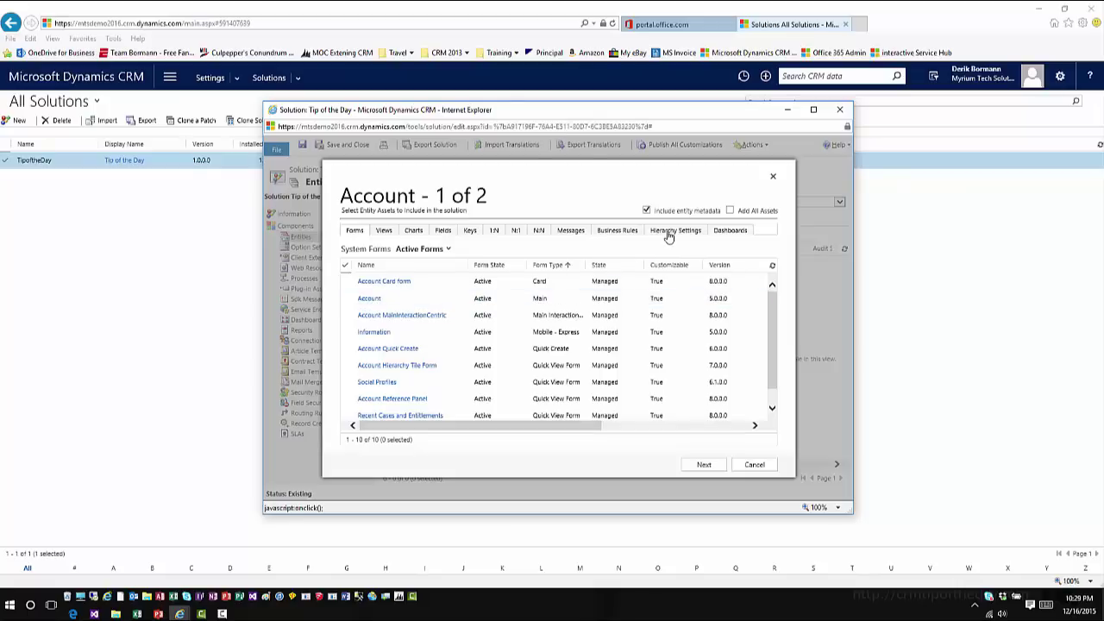
# Include all Account assets in the solution and recheck its views and forms.
pyautogui.click(730, 212)
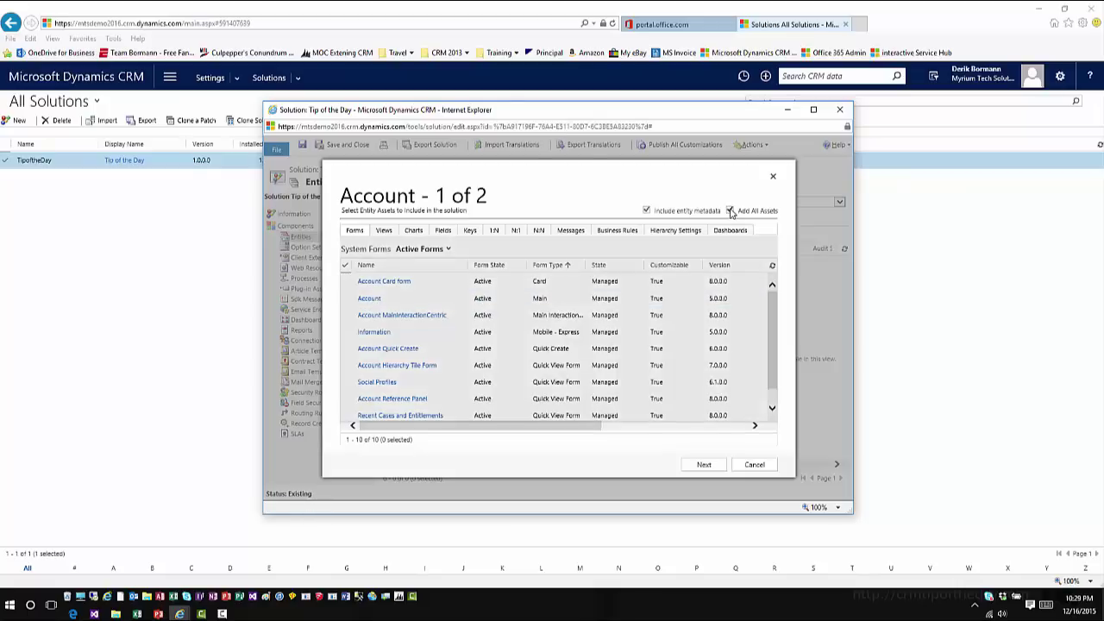
pyautogui.click(385, 233)
pyautogui.click(355, 234)
# On Contact's assets step, include the Contact and Information forms.
pyautogui.click(704, 465)
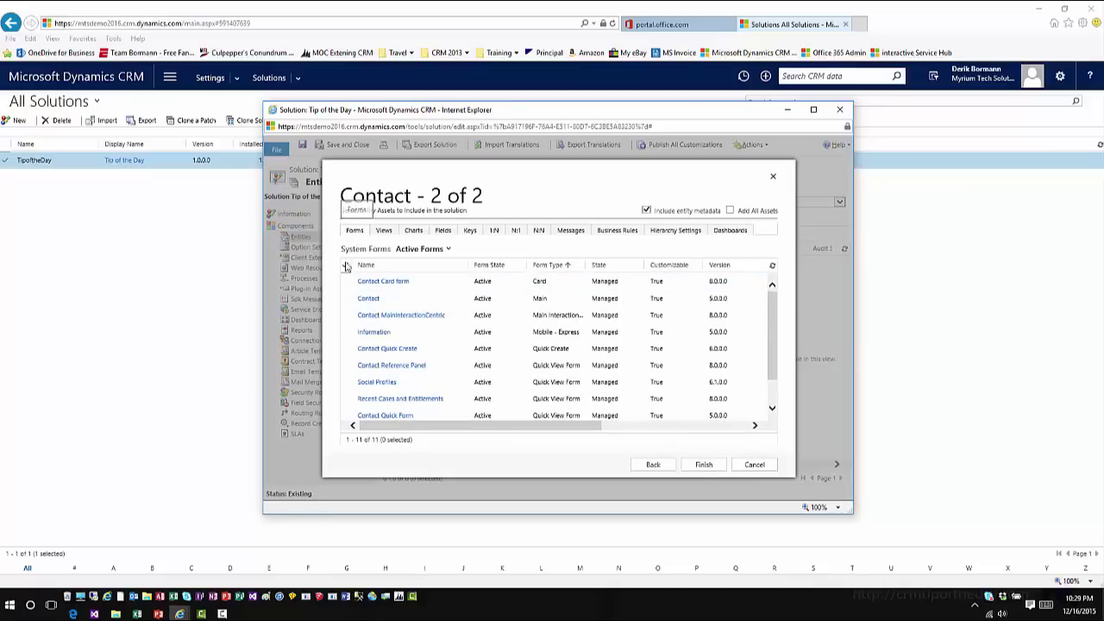
pyautogui.click(345, 298)
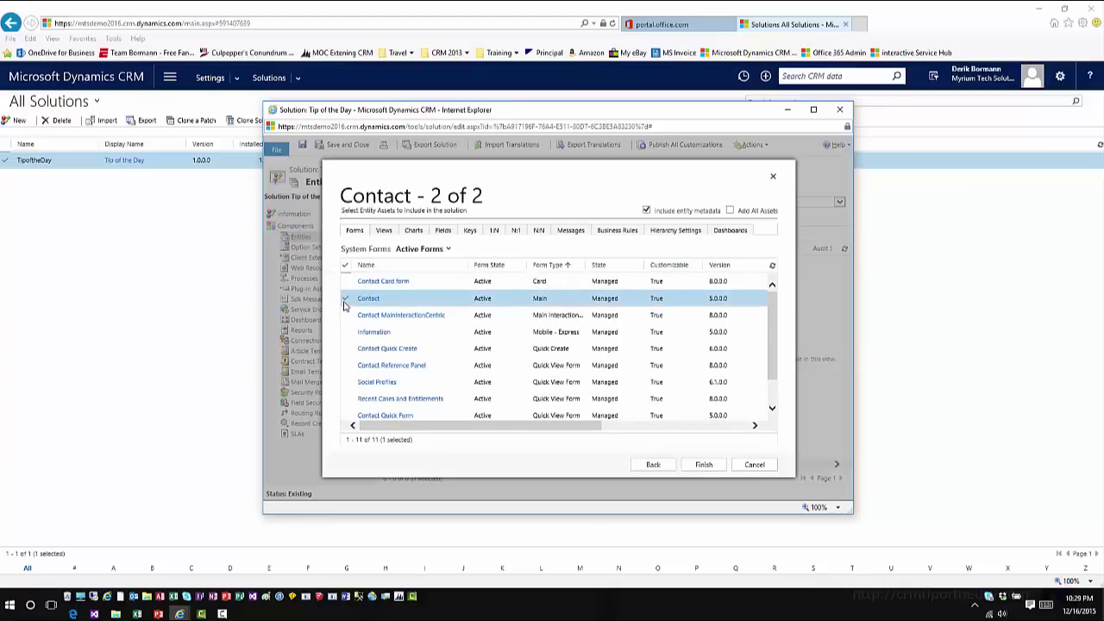
pyautogui.click(347, 335)
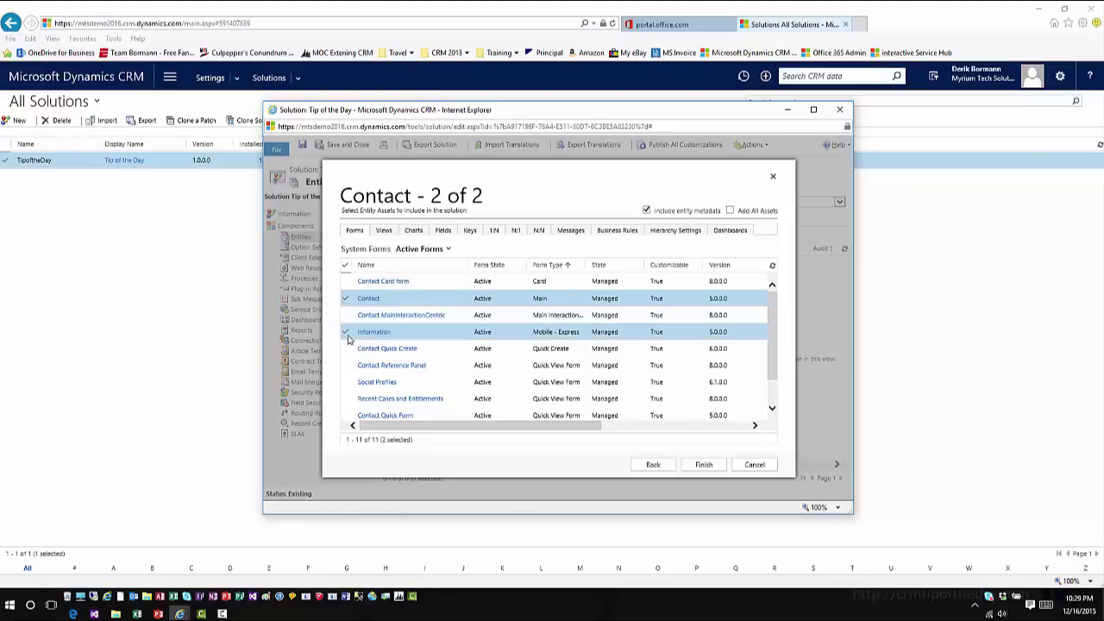
# Include the Active Contacts and My Active Contacts views, then review Contact's fields.
pyautogui.click(386, 232)
pyautogui.click(349, 284)
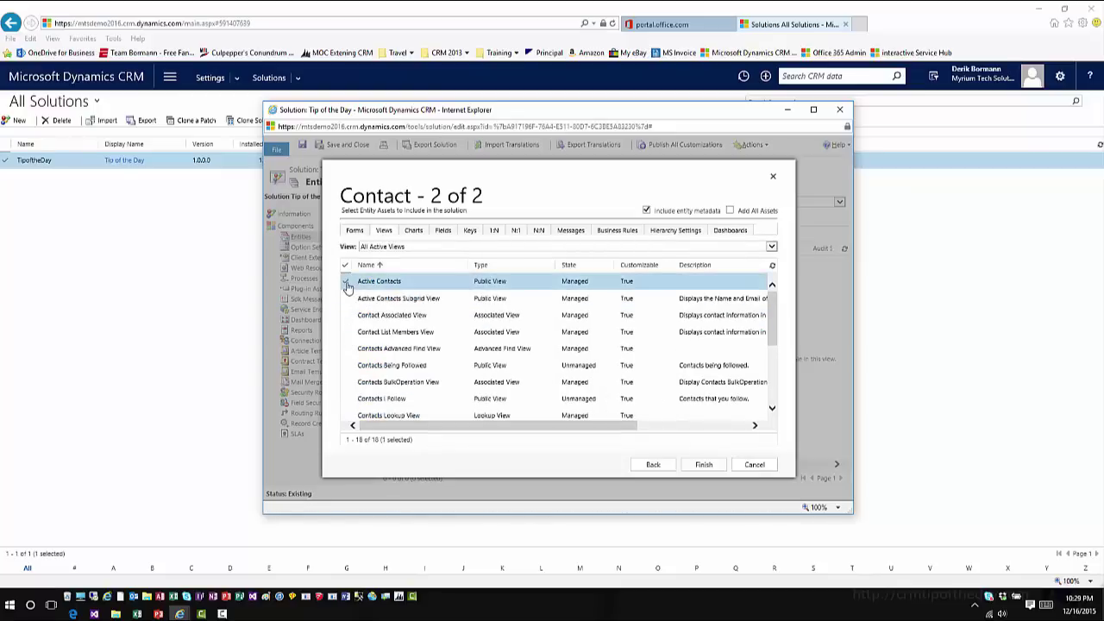
pyautogui.scroll(-3, 347, 342)
pyautogui.scroll(-2, 348, 342)
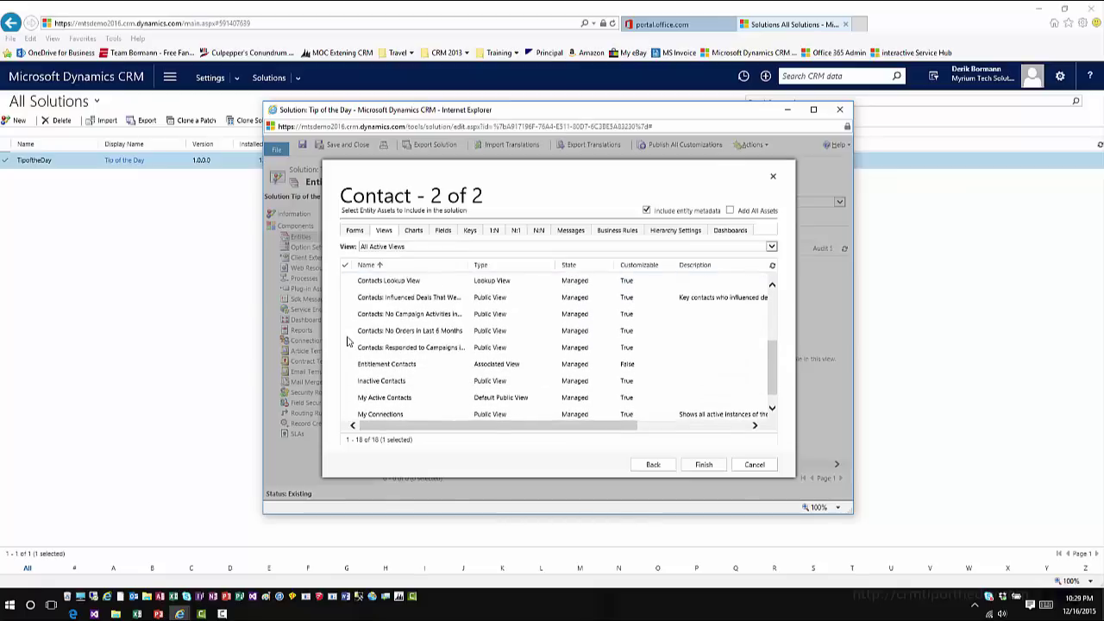
pyautogui.click(345, 380)
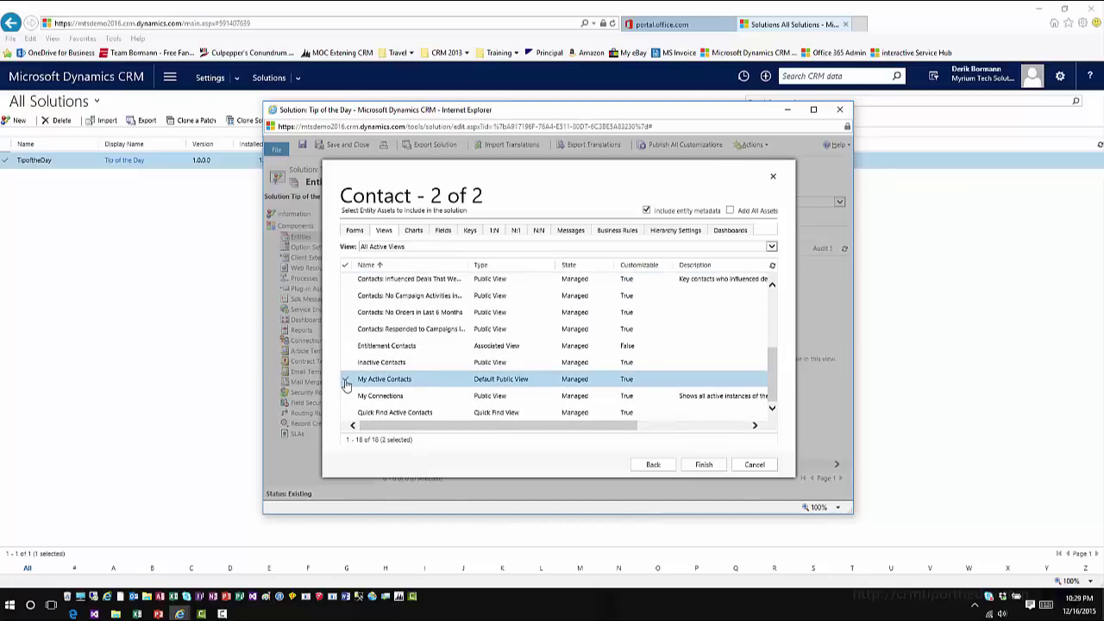
pyautogui.click(443, 233)
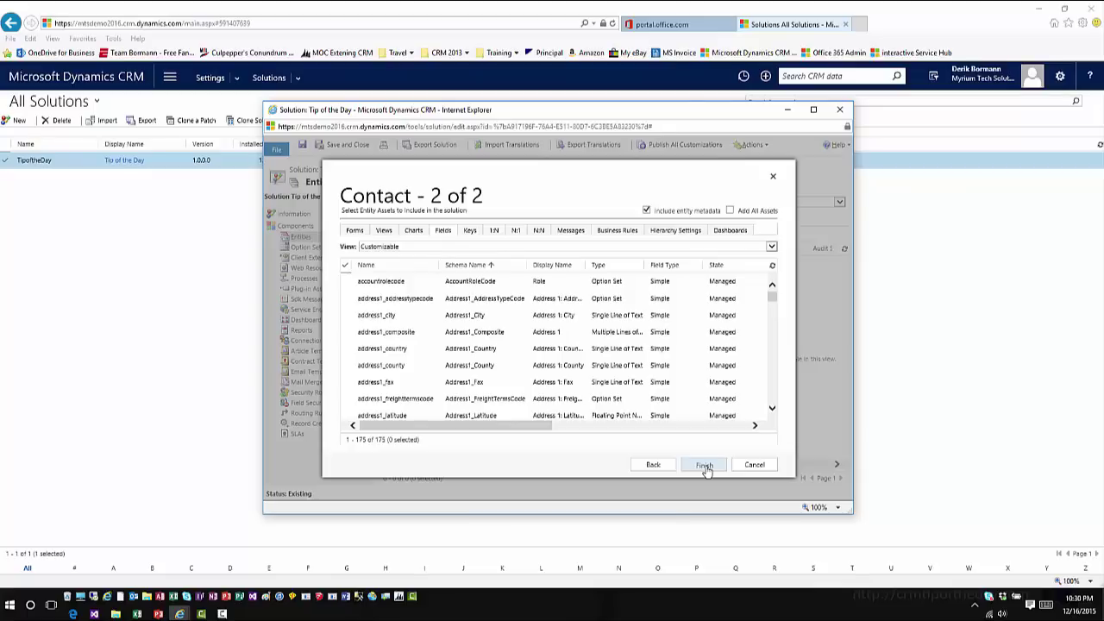
# Finish the wizard so Account and Contact are added to the solution.
pyautogui.click(705, 466)
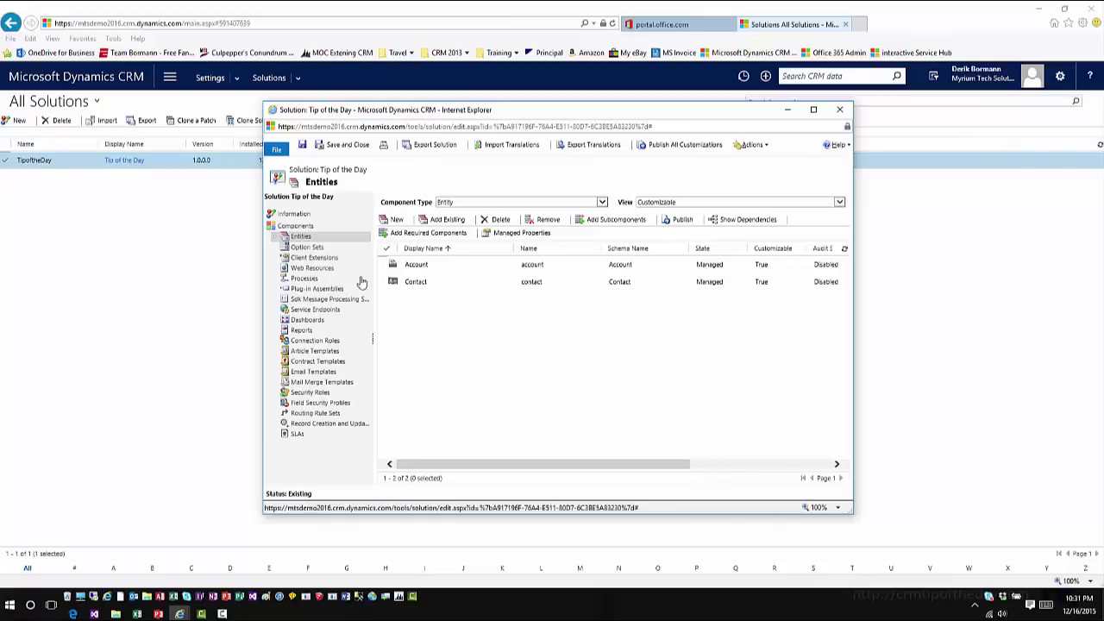
# Expand Entities and Account to view Account's forms and views in the solution.
pyautogui.click(275, 238)
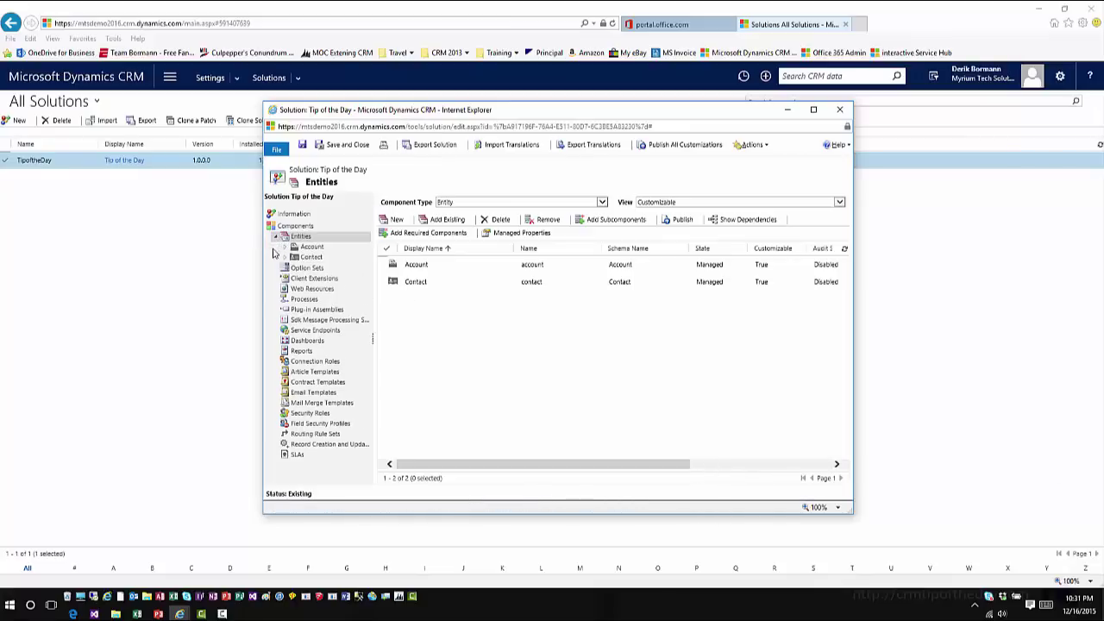
pyautogui.click(285, 247)
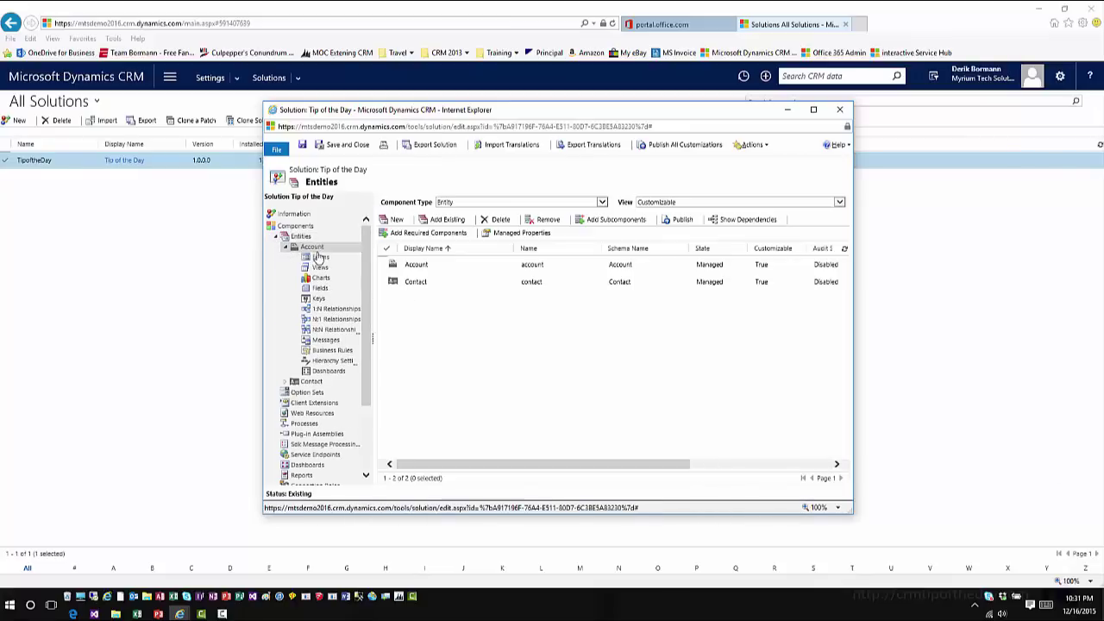
pyautogui.click(320, 258)
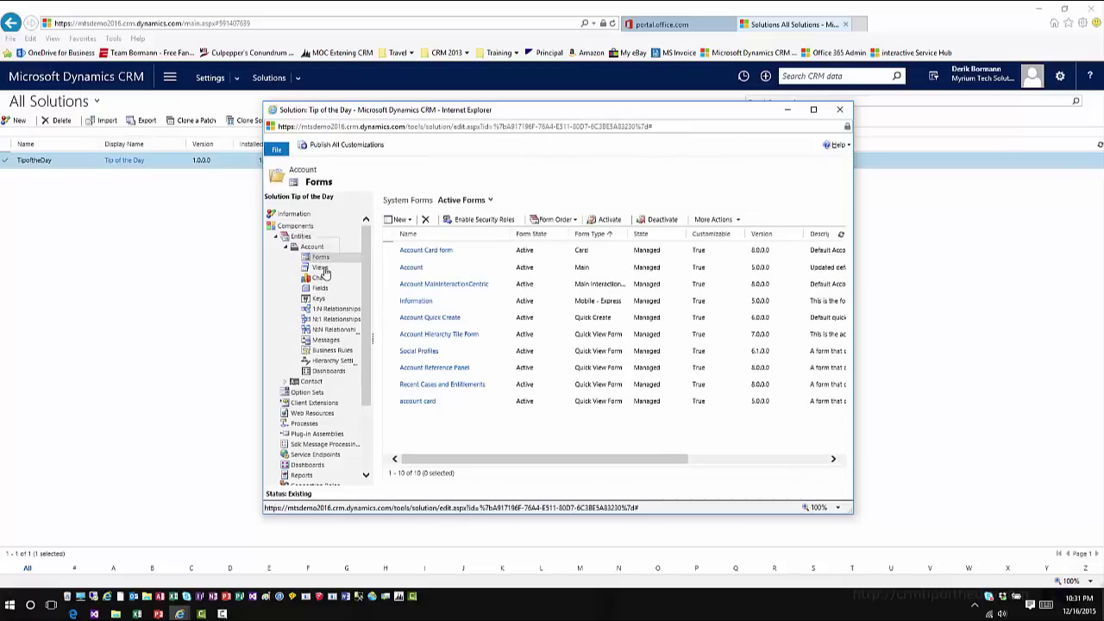
pyautogui.click(320, 270)
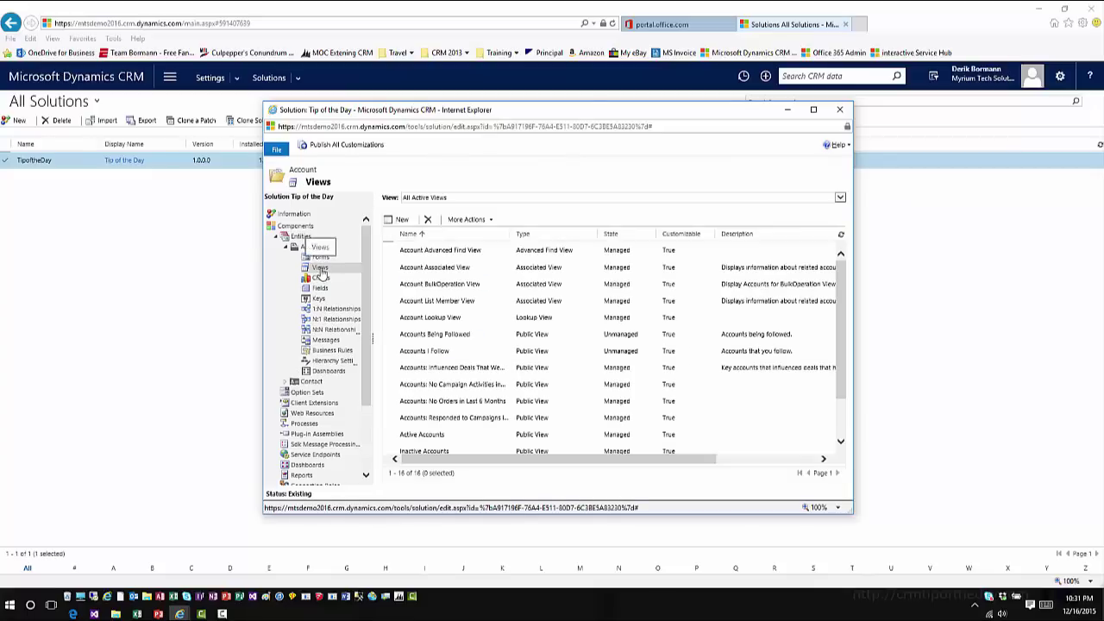
# Expand Contact and view its forms, views and empty fields list.
pyautogui.click(287, 383)
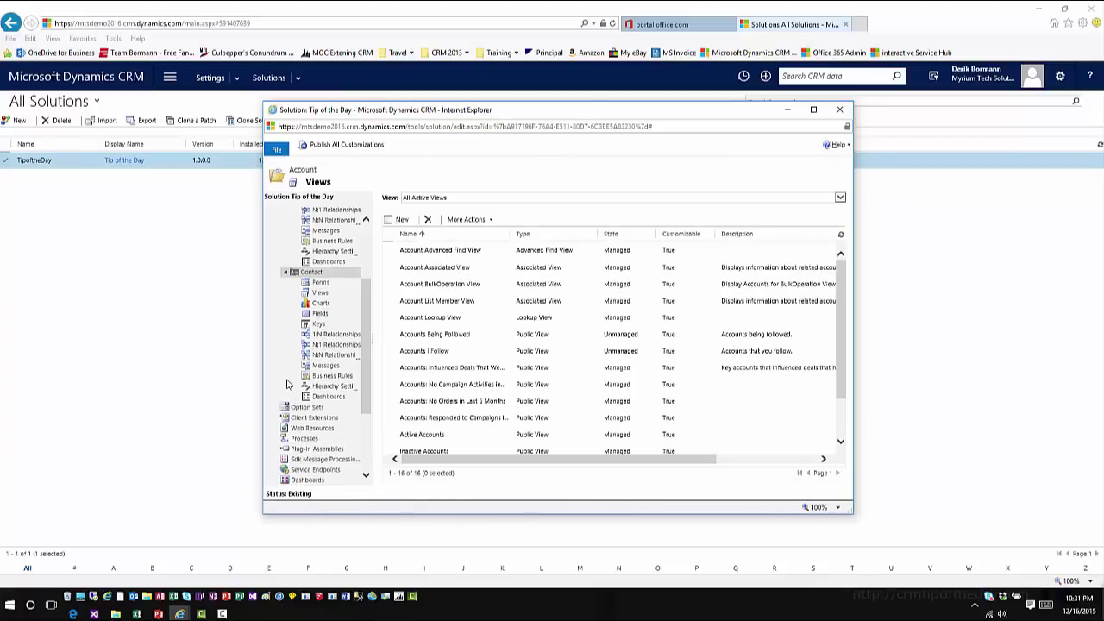
pyautogui.click(320, 284)
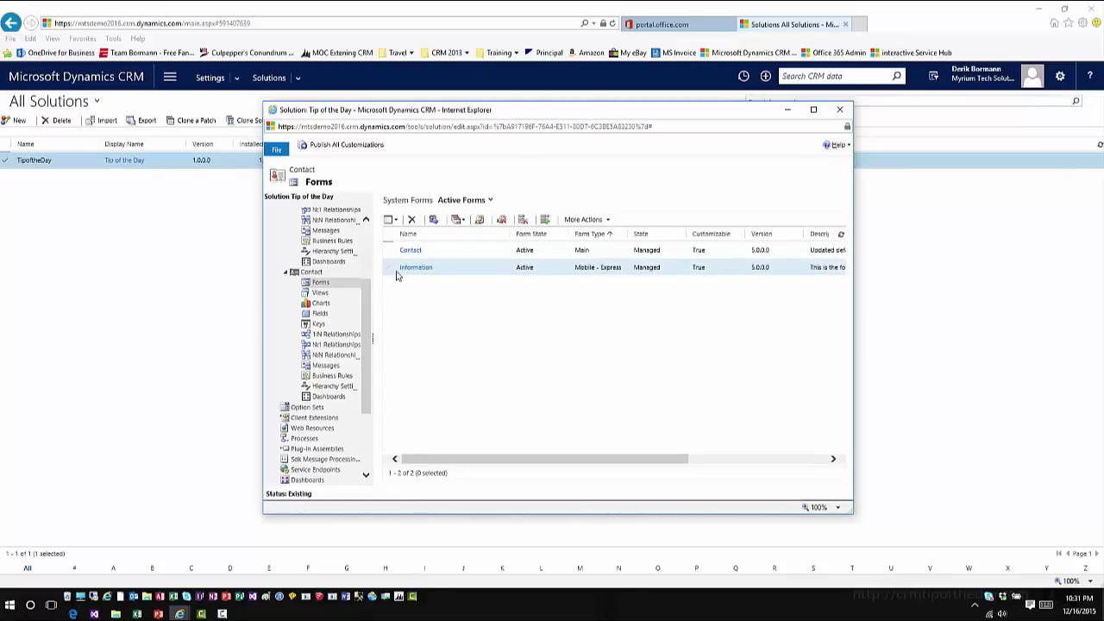
pyautogui.click(326, 294)
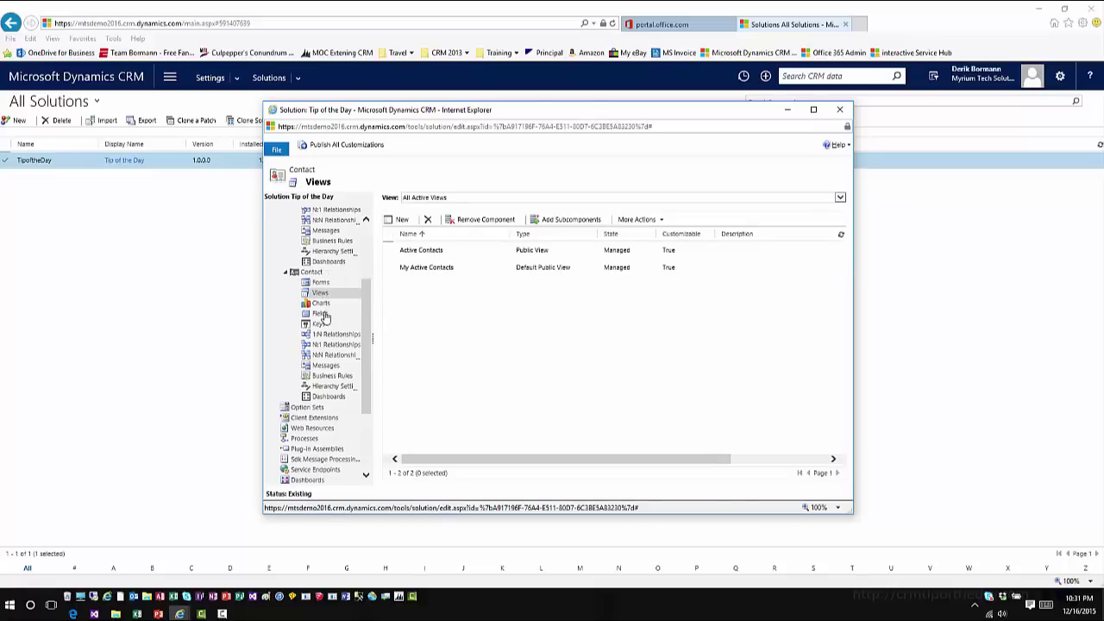
pyautogui.click(319, 315)
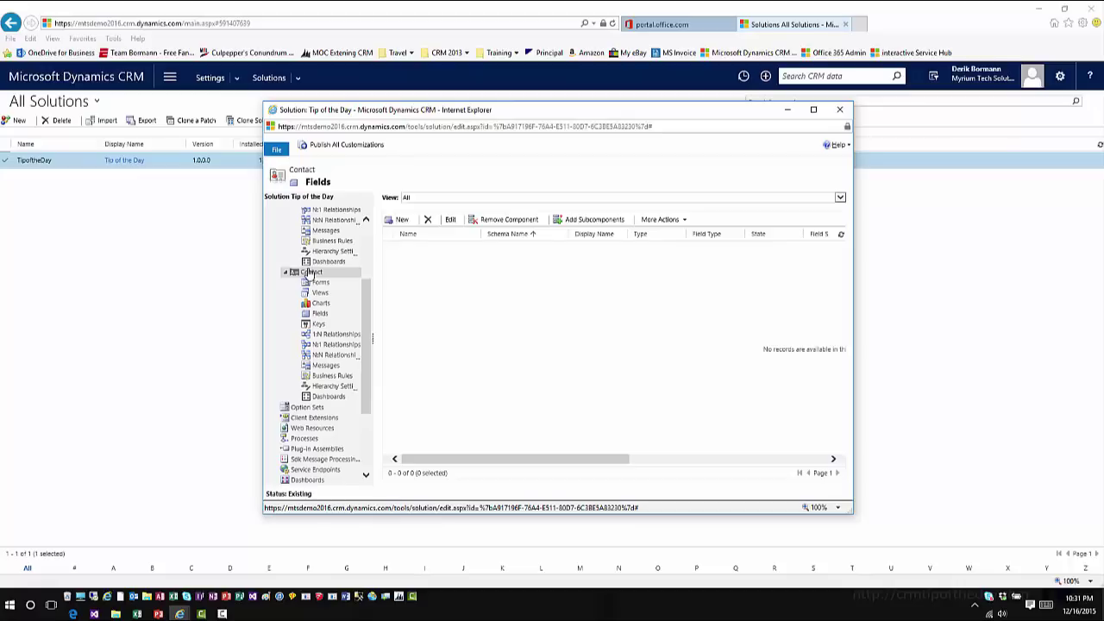
# Select all 175 Contact fields through Add Subcomponents and add them to the solution.
pyautogui.click(310, 273)
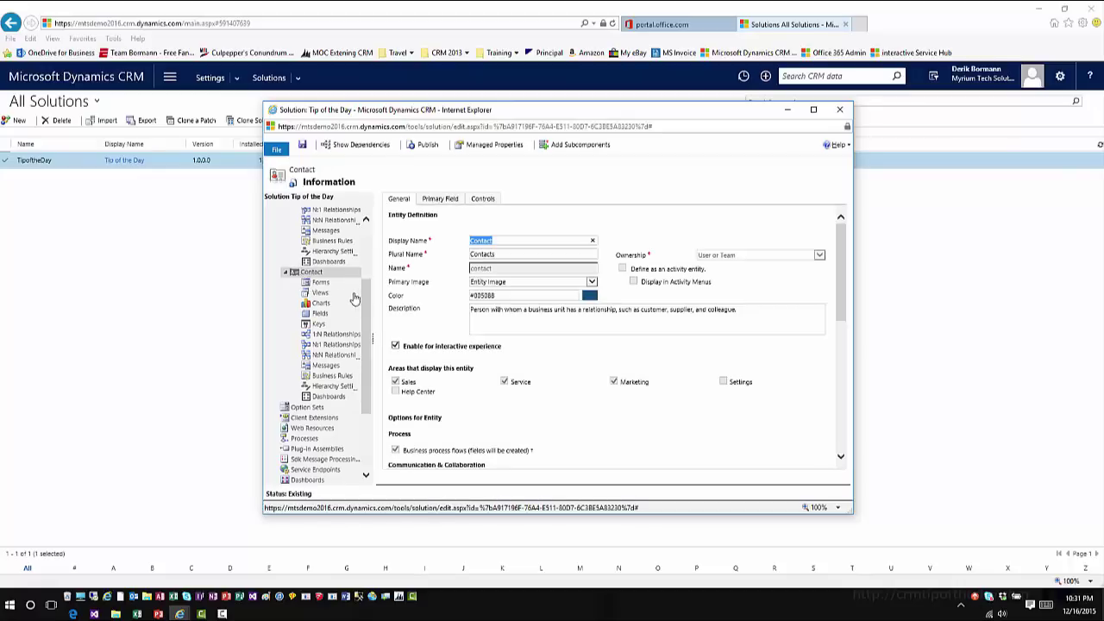
pyautogui.scroll(3, 367, 259)
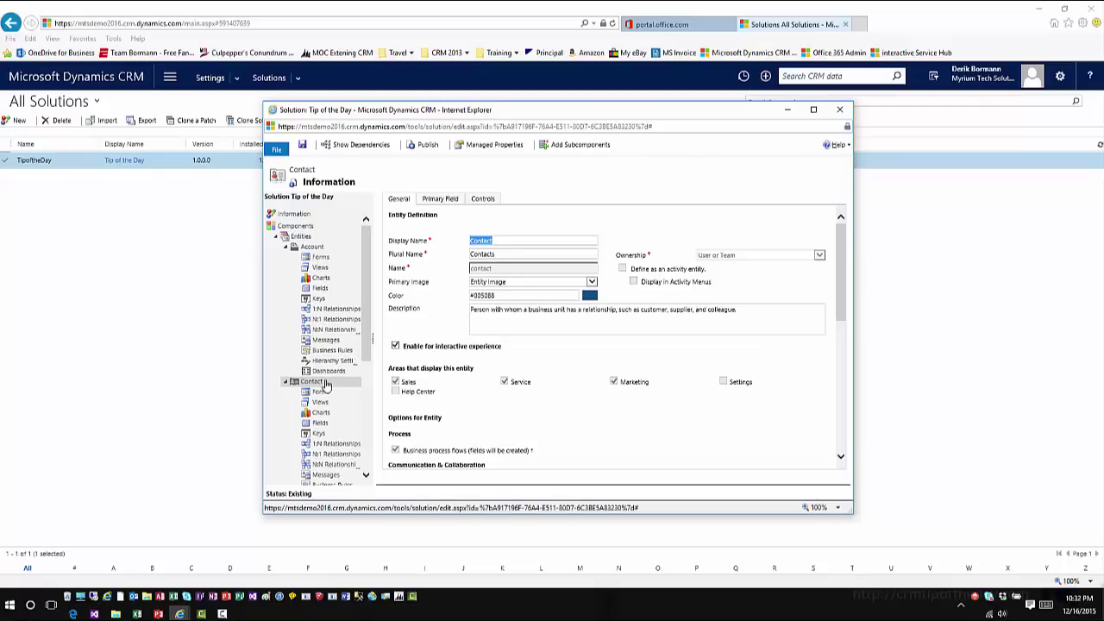
pyautogui.click(579, 147)
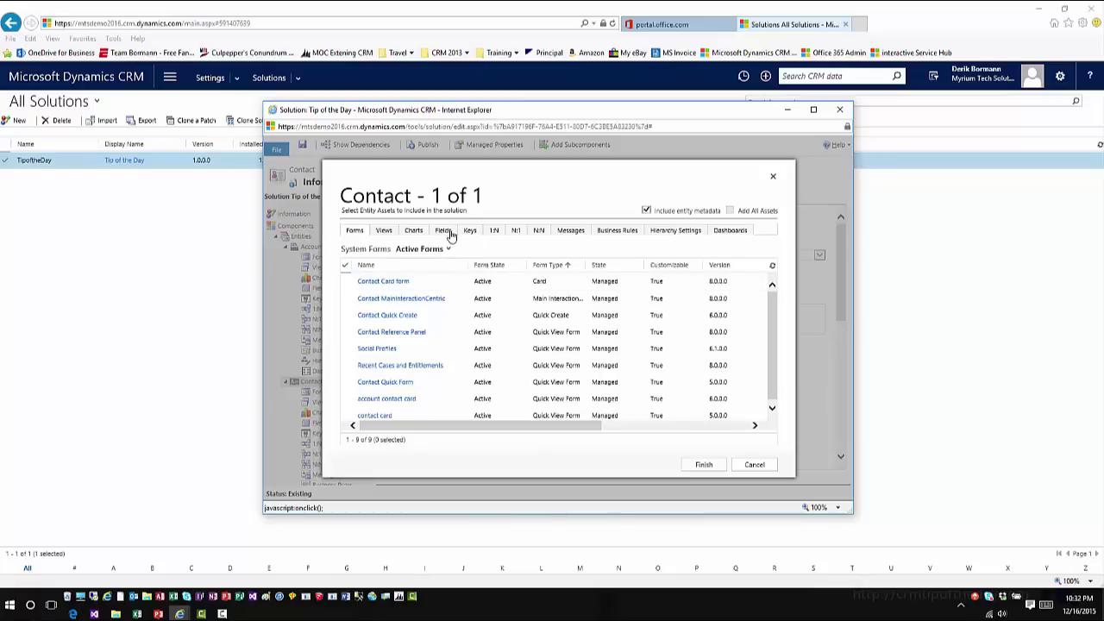
pyautogui.click(442, 230)
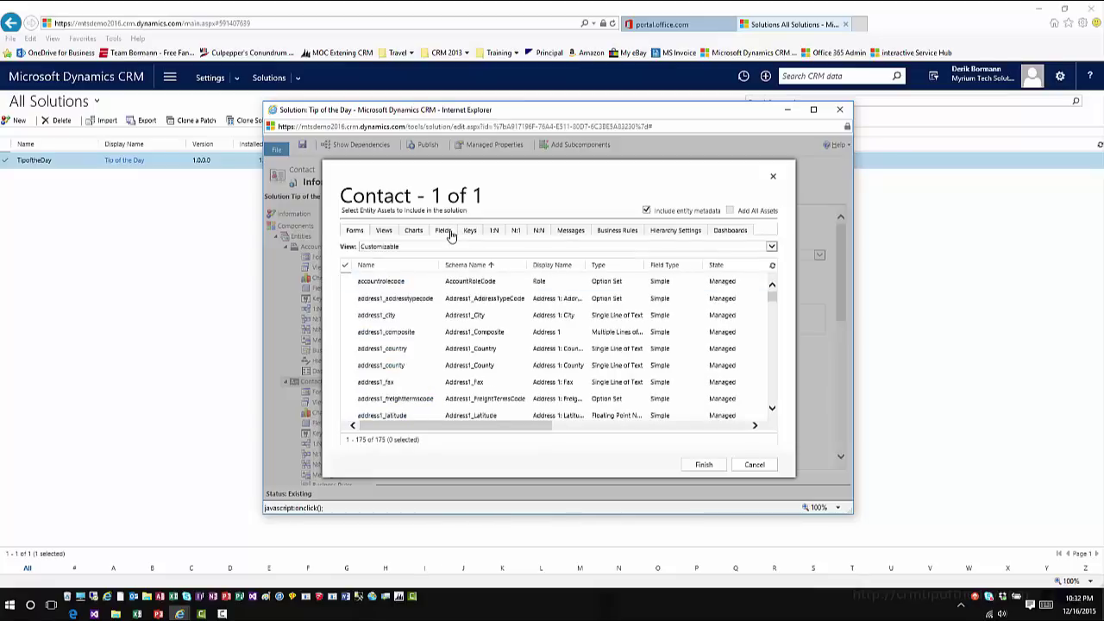
pyautogui.click(345, 266)
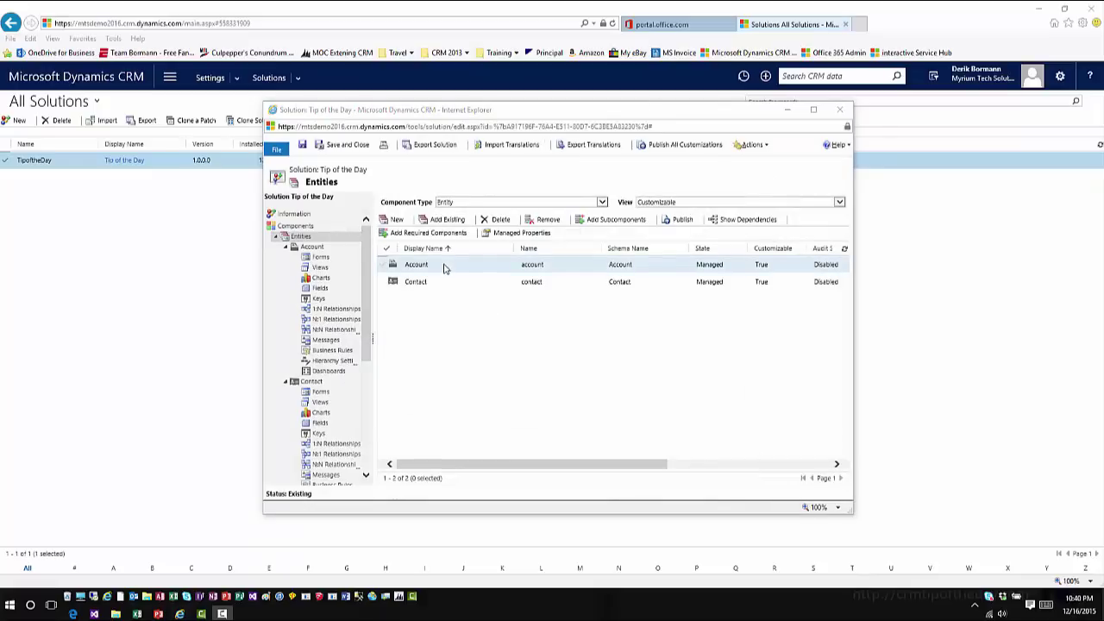
# Create entity 'Sample' (plural 'Samples'), shown in Sales and Service, and save it.
pyautogui.click(393, 223)
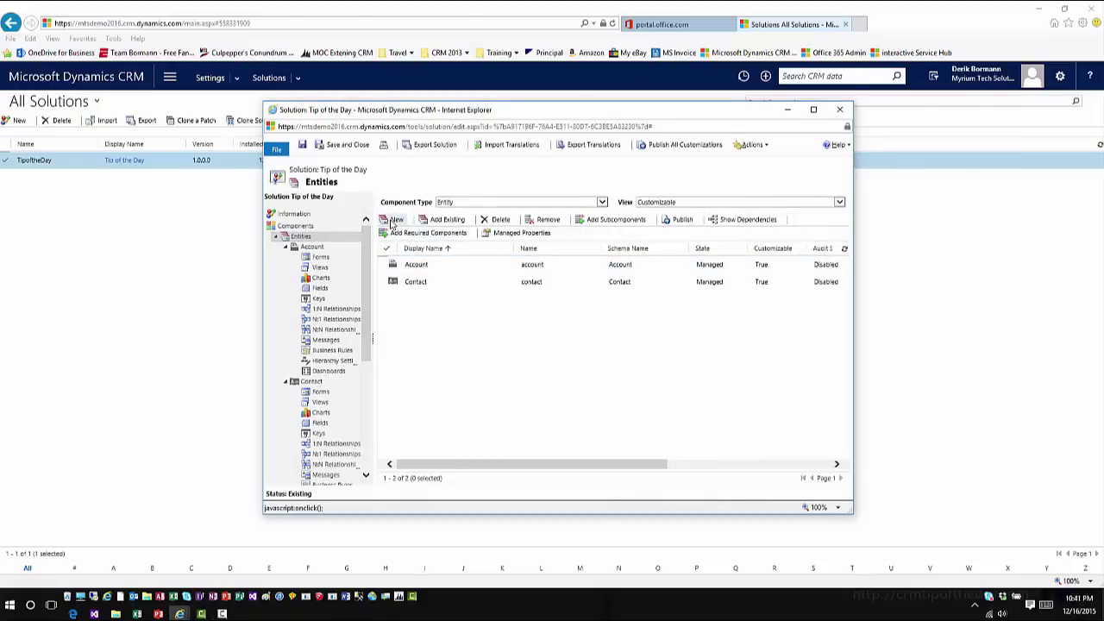
pyautogui.click(393, 222)
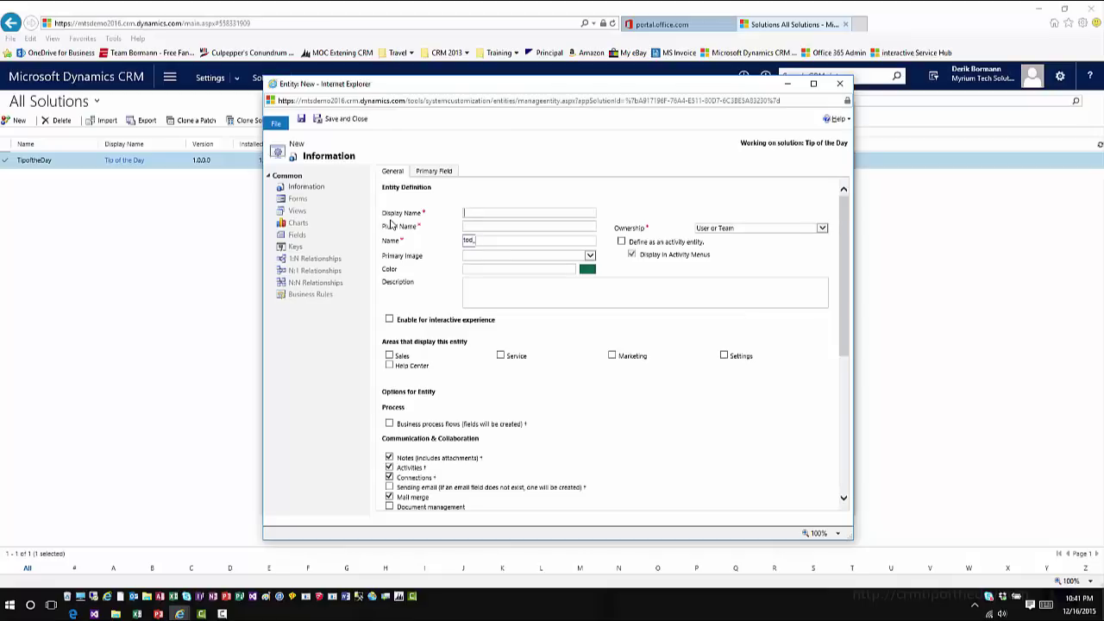
pyautogui.write('Sample')
pyautogui.press('Tab')
pyautogui.write('Samples')
pyautogui.click(389, 356)
pyautogui.click(501, 357)
pyautogui.click(336, 121)
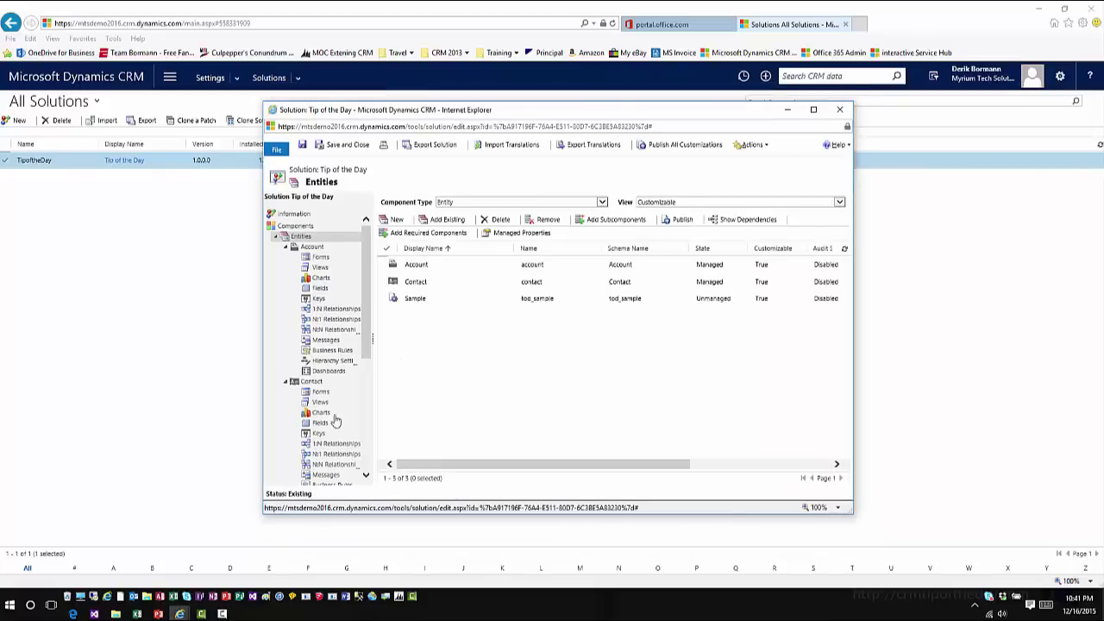
# Expand Sample to view its three forms, then close the Tip of the Day solution.
pyautogui.moveTo(367, 340); pyautogui.dragTo(371, 421)
pyautogui.click(285, 342)
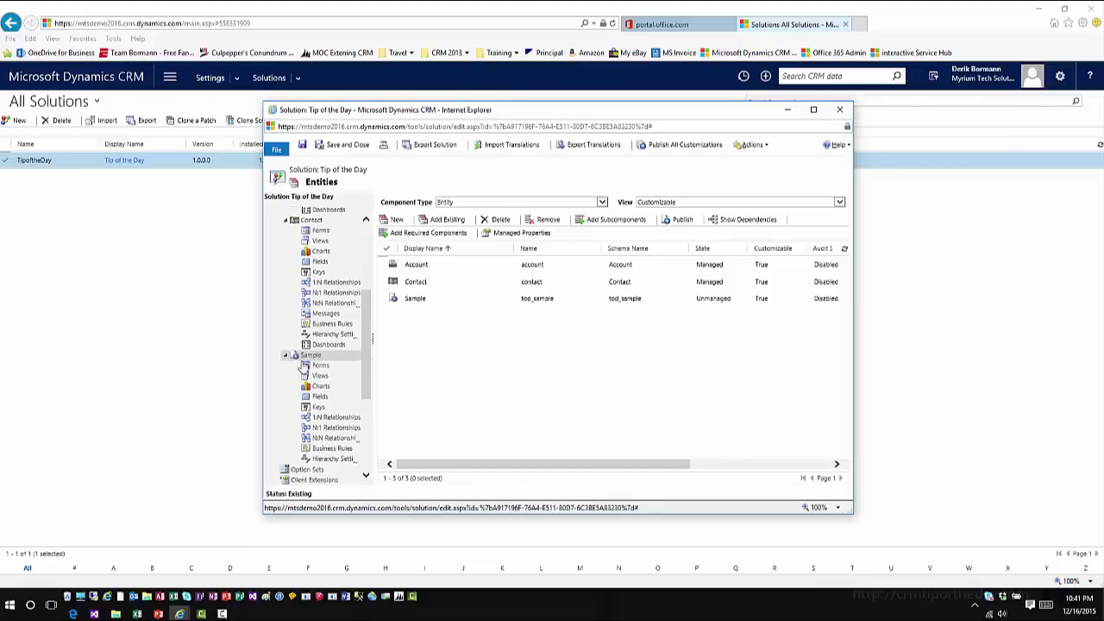
pyautogui.click(319, 367)
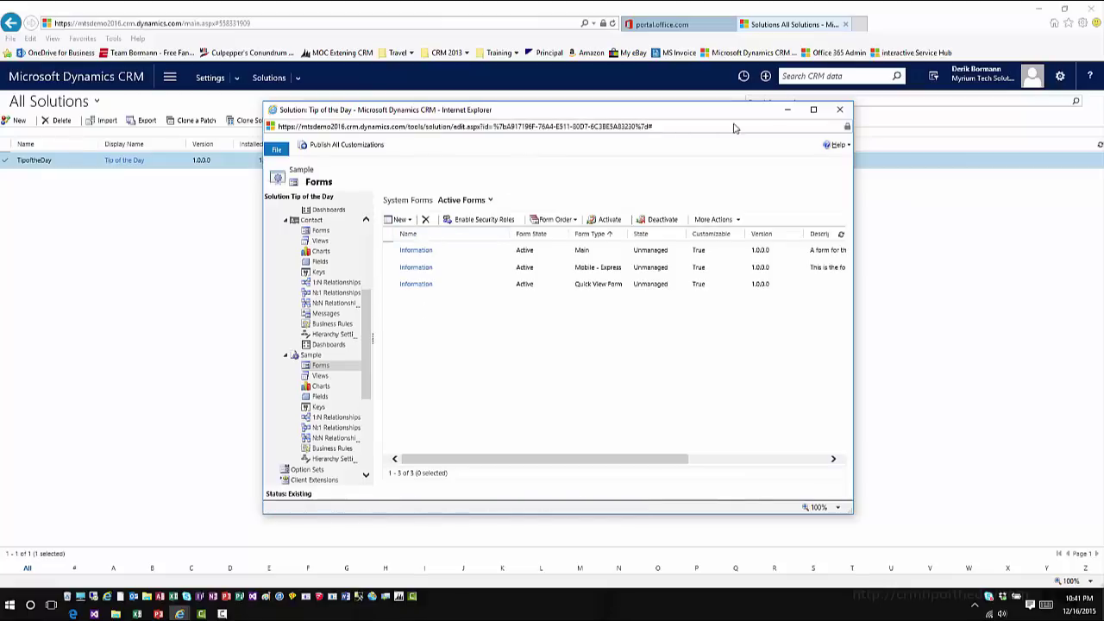
pyautogui.click(839, 109)
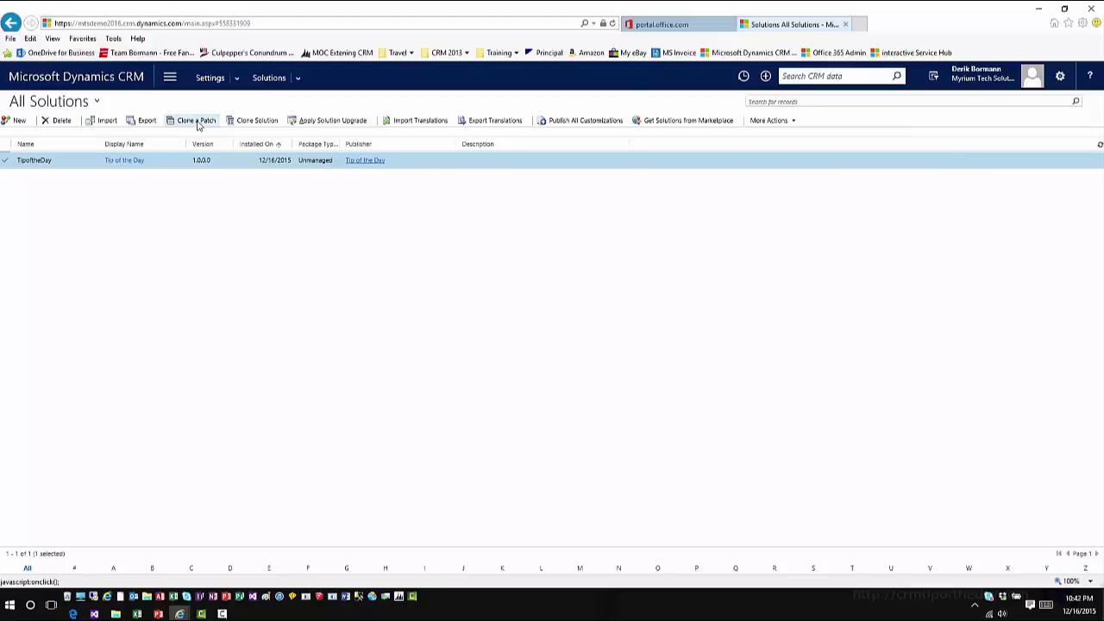
# Clone a patch of Tip of the Day with version number 1.0.2.0 and save it.
pyautogui.click(197, 123)
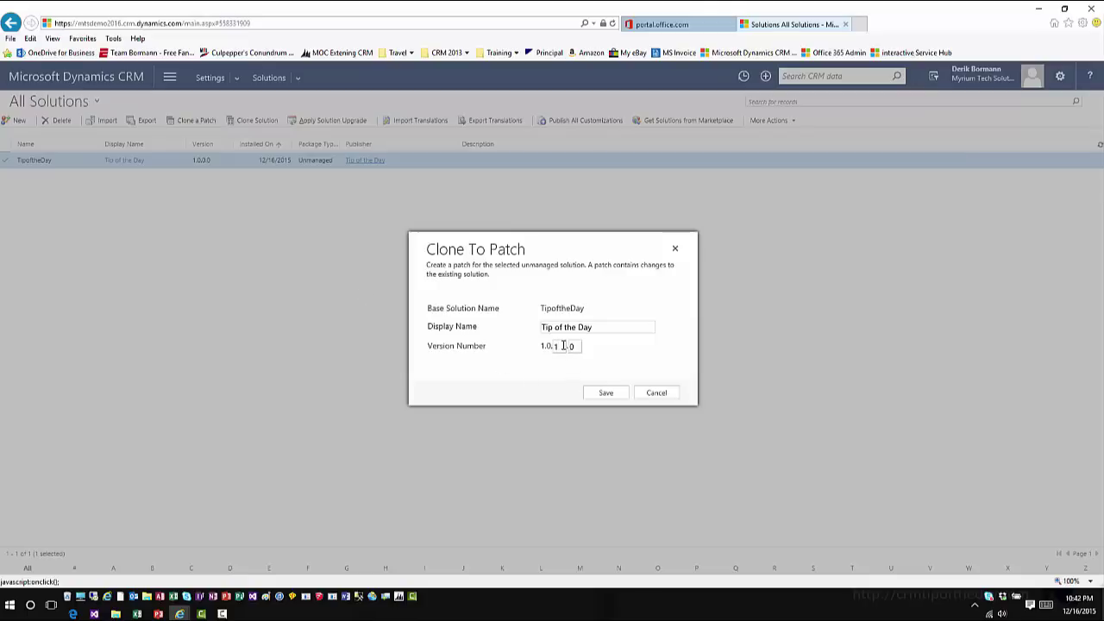
pyautogui.press('BackSpace')
pyautogui.write('2')
pyautogui.click(607, 392)
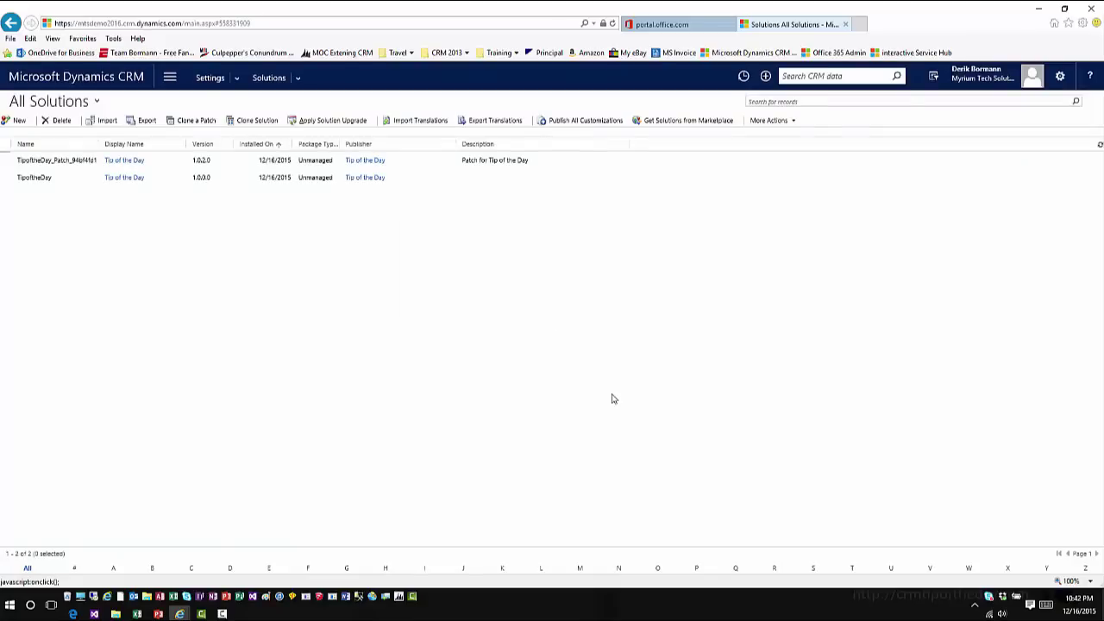
# Open the TipoftheDay 1.0.2.0 patch to view its empty Components list.
pyautogui.click(85, 165)
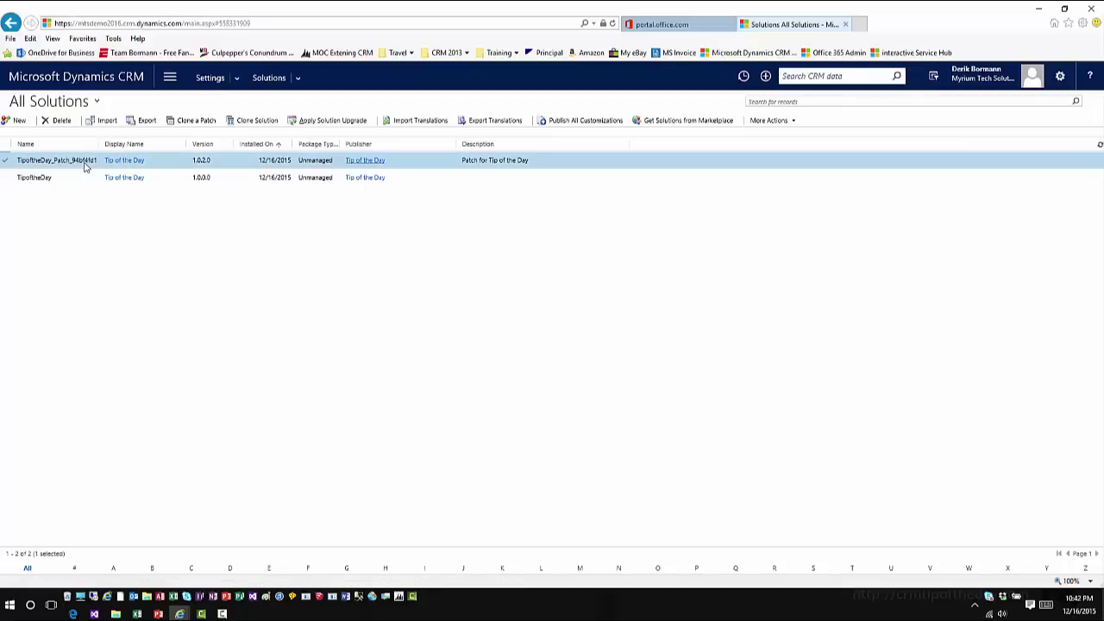
pyautogui.doubleClick(84, 167)
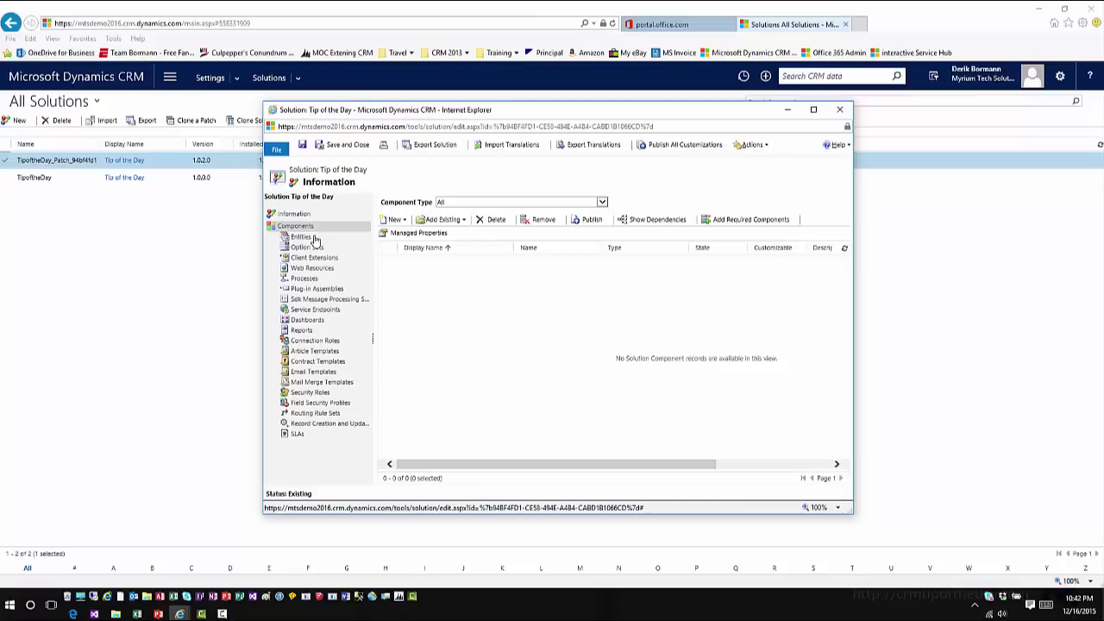
# Close the empty 1.0.2.0 patch solution window to return to All Solutions.
pyautogui.click(839, 109)
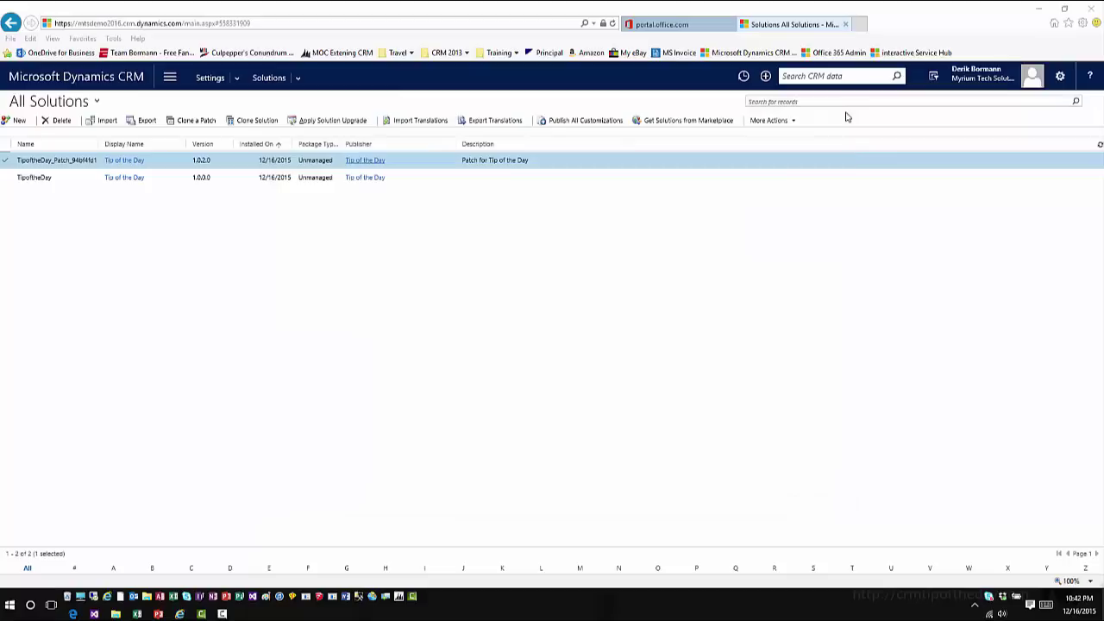